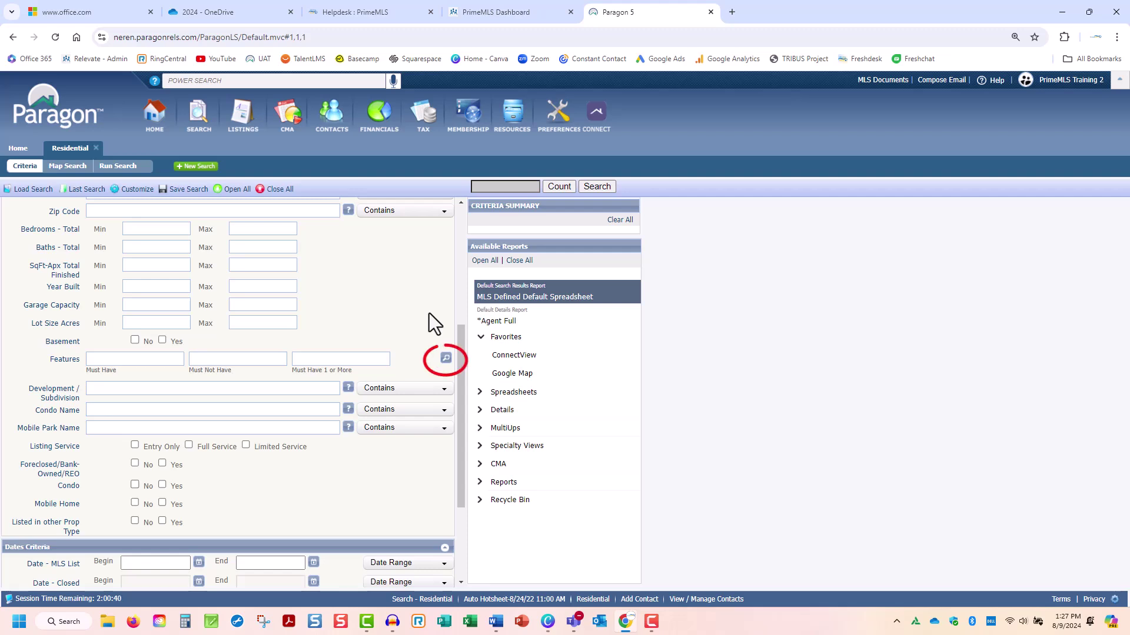
Step: Open the feature lookup for the residential search and look through its categories, including AC - Features - Accessibility
{"action": "left_click", "coordinate": [446, 357]}
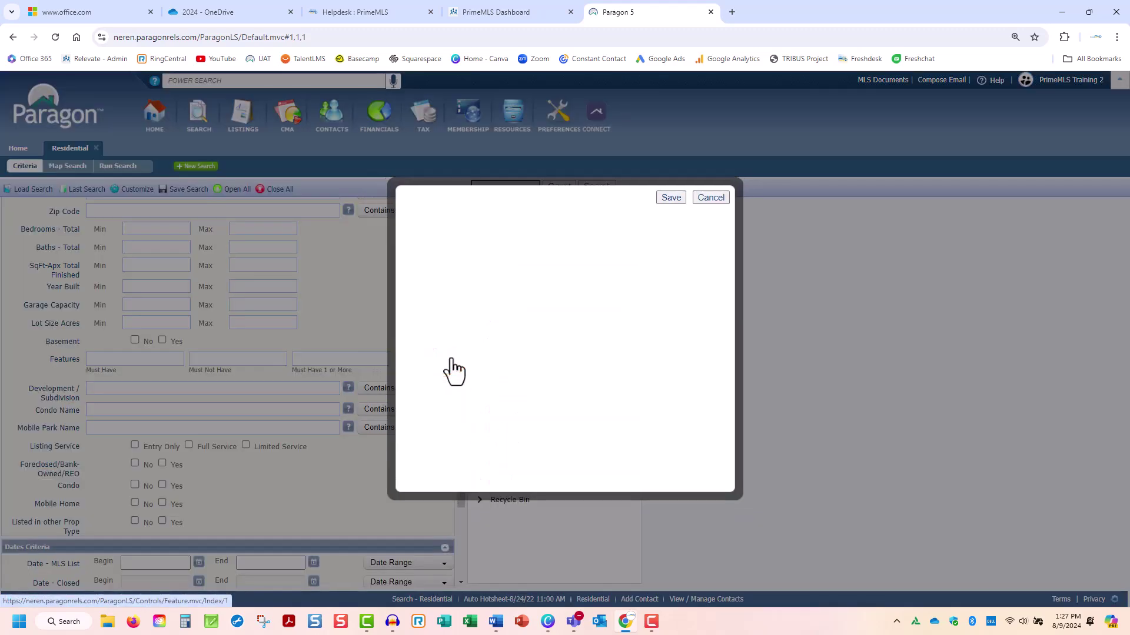
{"action": "left_click", "coordinate": [406, 272]}
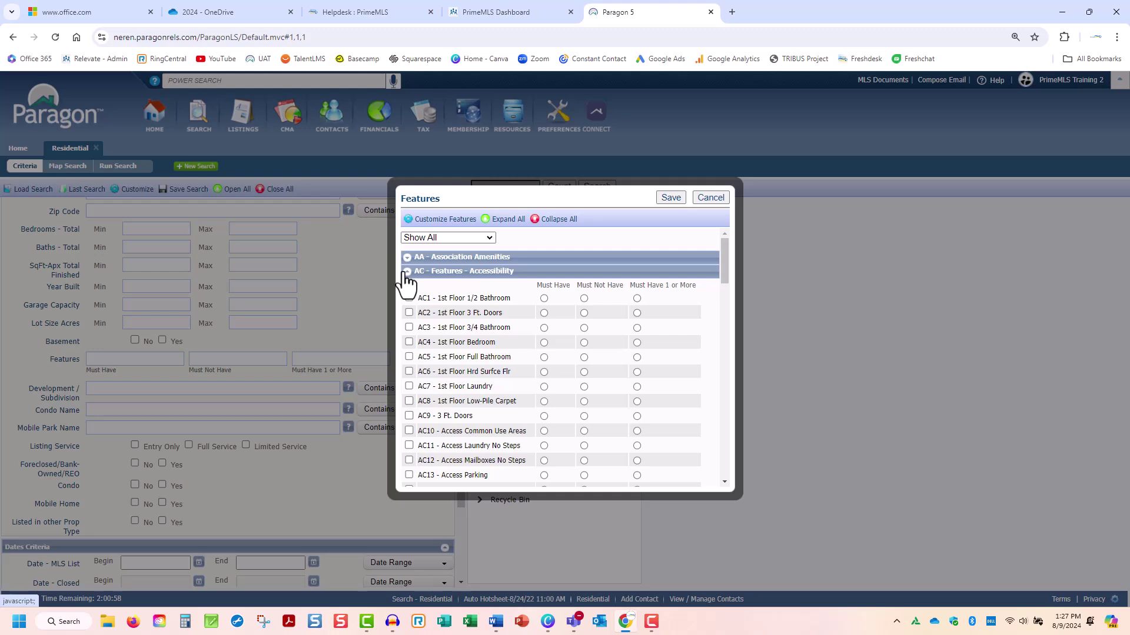
{"action": "left_click", "coordinate": [405, 274]}
{"action": "scroll", "coordinate": [469, 367], "scroll_direction": "down", "scroll_amount": 5}
{"action": "scroll", "coordinate": [472, 372], "scroll_direction": "down", "scroll_amount": 5}
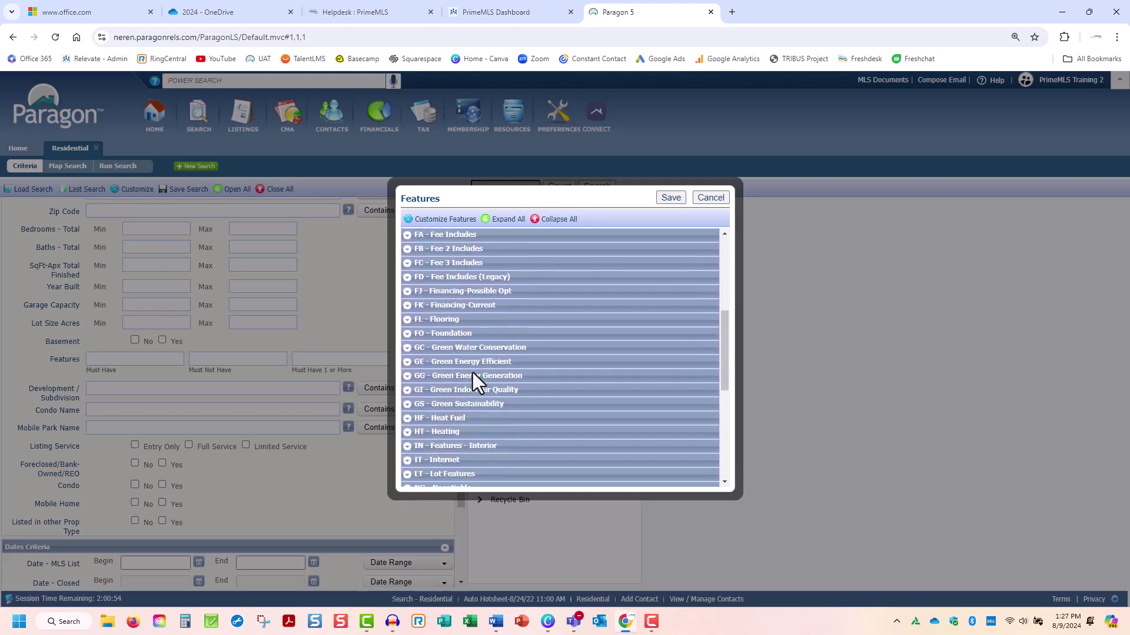
{"action": "scroll", "coordinate": [472, 372], "scroll_direction": "down", "scroll_amount": 3}
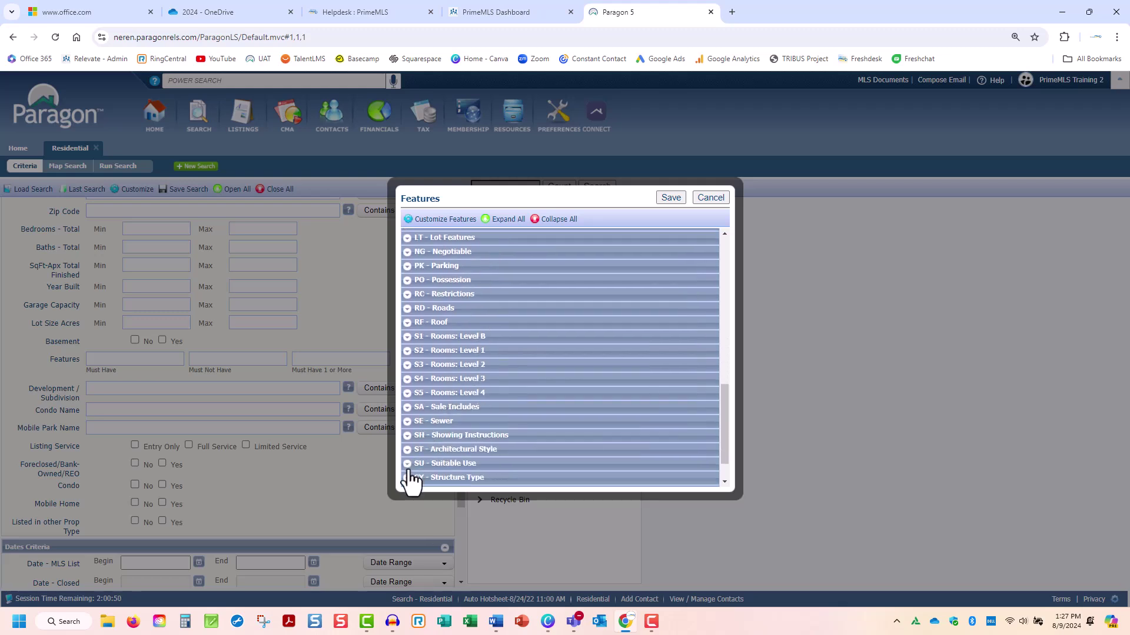
{"action": "scroll", "coordinate": [411, 465], "scroll_direction": "down", "scroll_amount": 3}
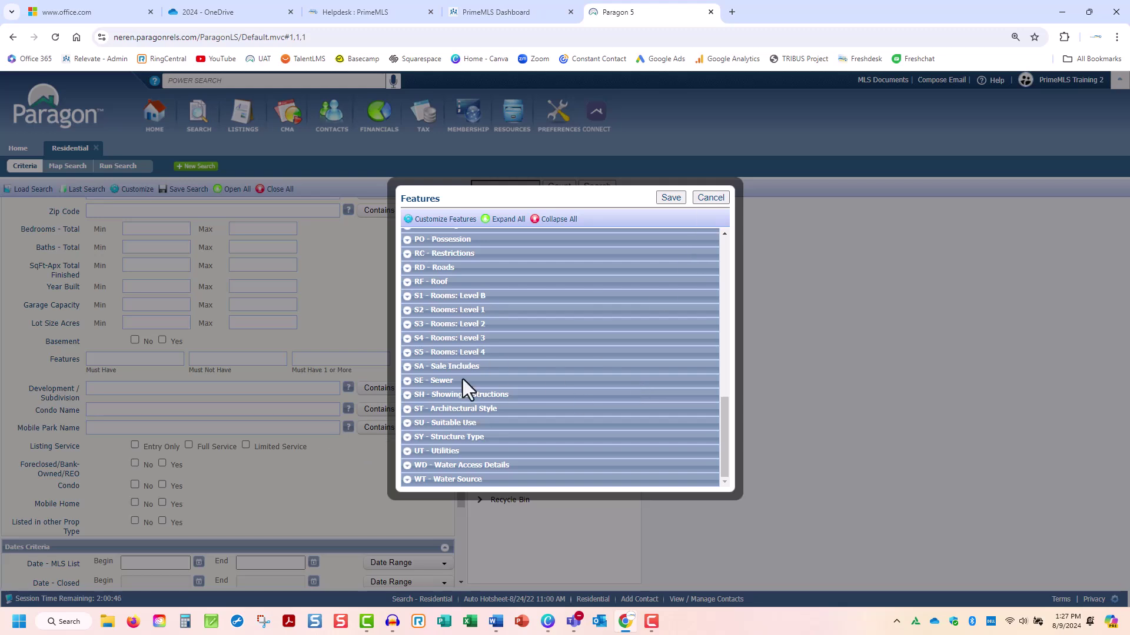
Step: Try marking A Frame and Adirondack as Must Not Have and Antique as Must Have 1 or More under Architectural Style, discarding the choices
{"action": "left_click", "coordinate": [407, 410]}
{"action": "left_click", "coordinate": [544, 436]}
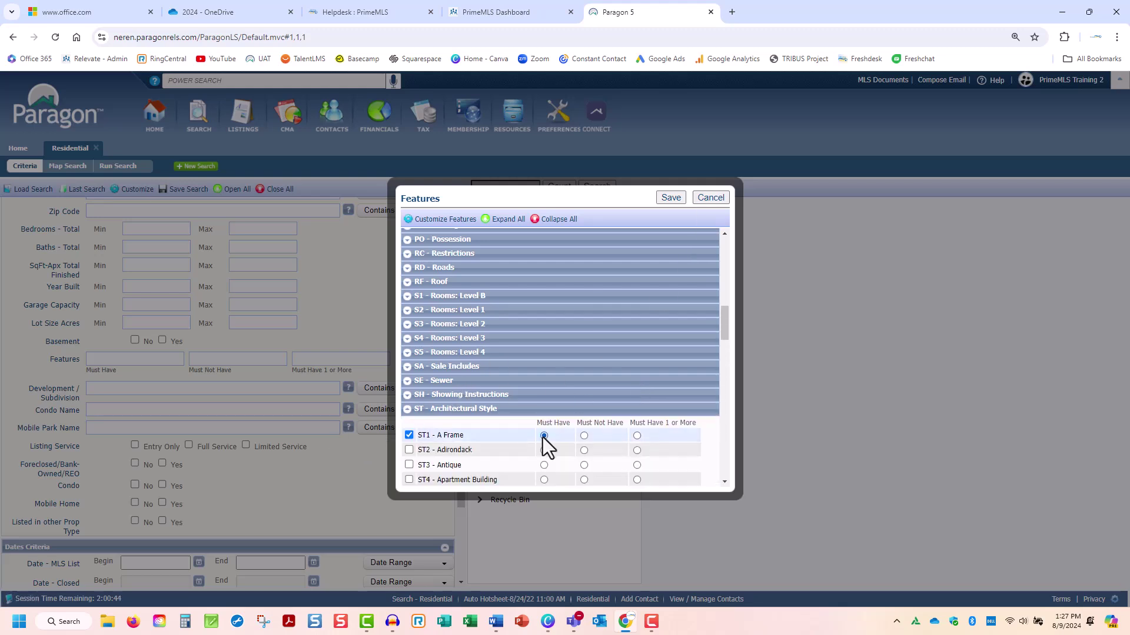
{"action": "left_click", "coordinate": [584, 451]}
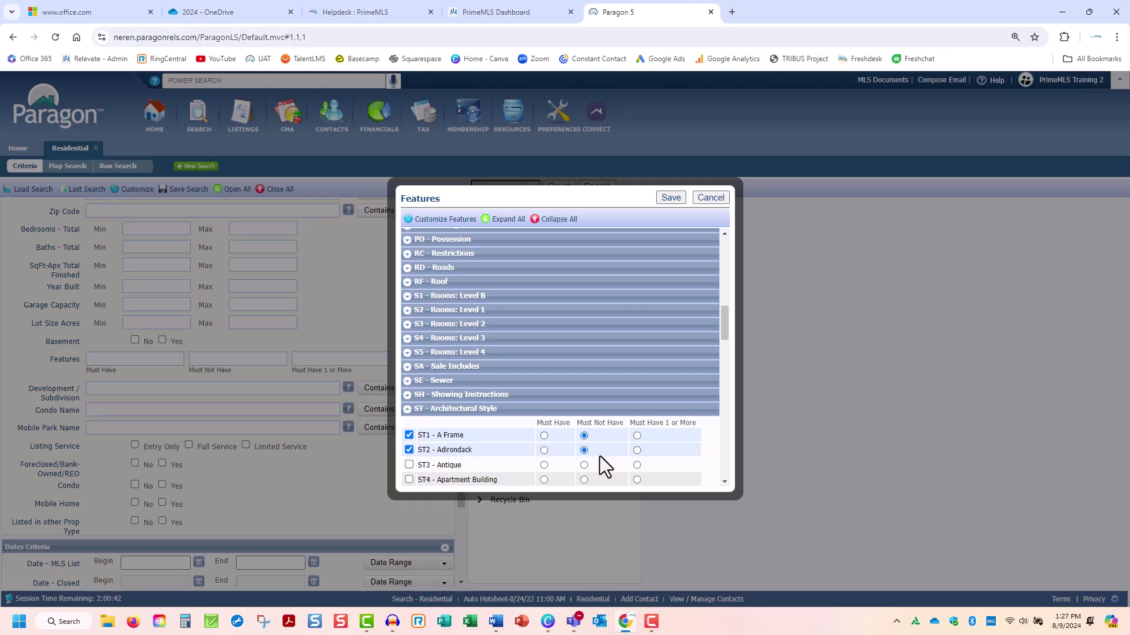
{"action": "left_click", "coordinate": [636, 465]}
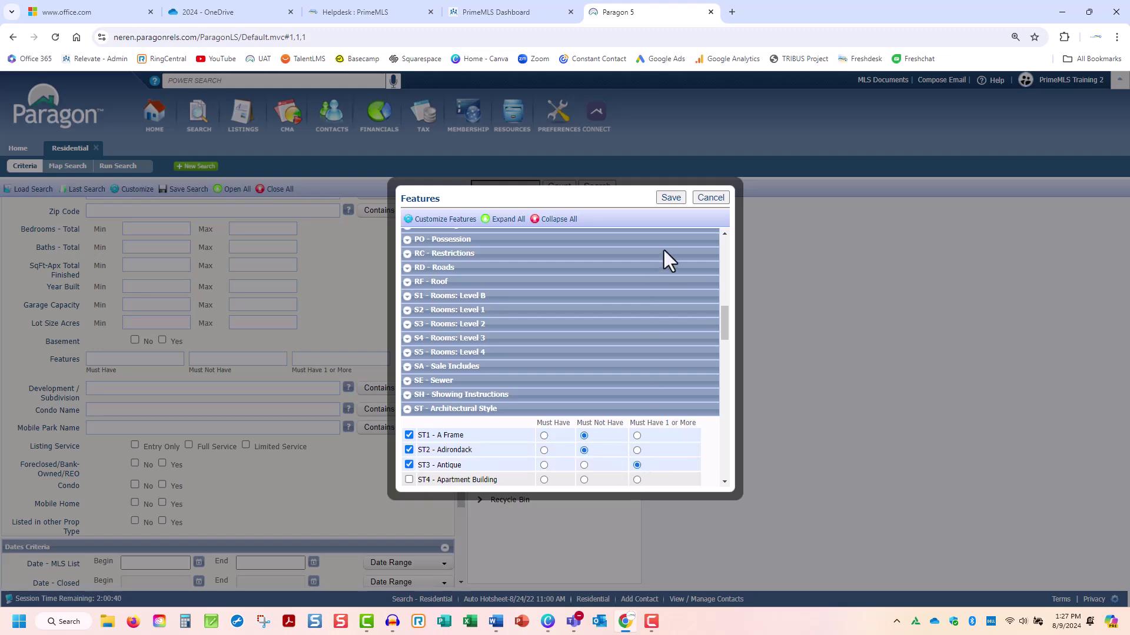
{"action": "left_click", "coordinate": [710, 198]}
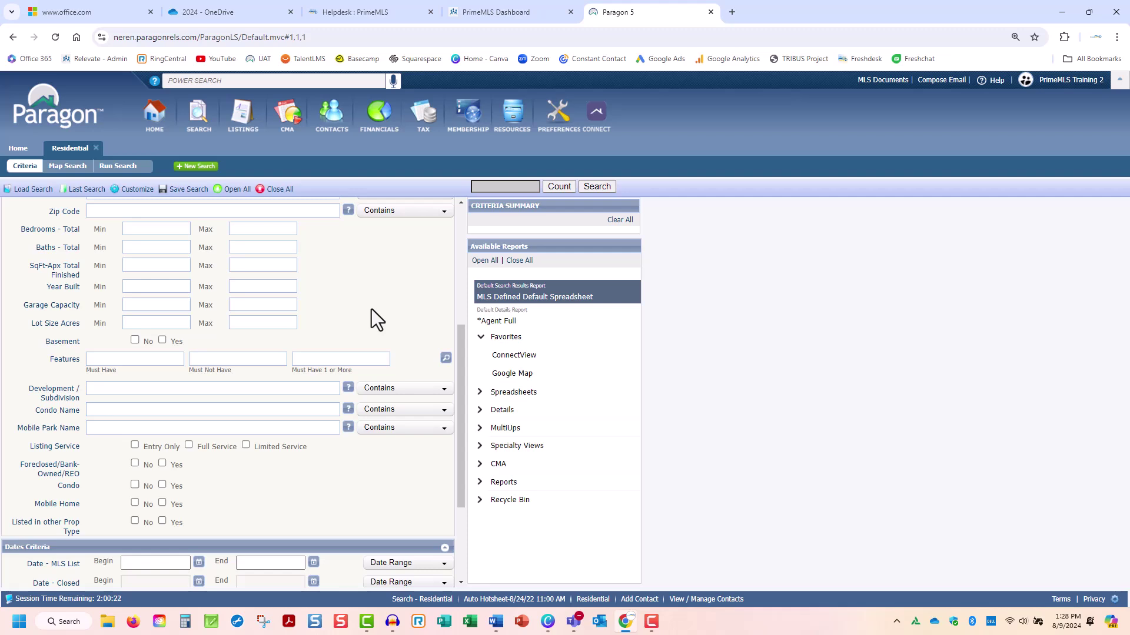
Step: Set the listing status criterion to active (A) in the residential search
{"action": "scroll", "coordinate": [308, 353], "scroll_direction": "up", "scroll_amount": 5}
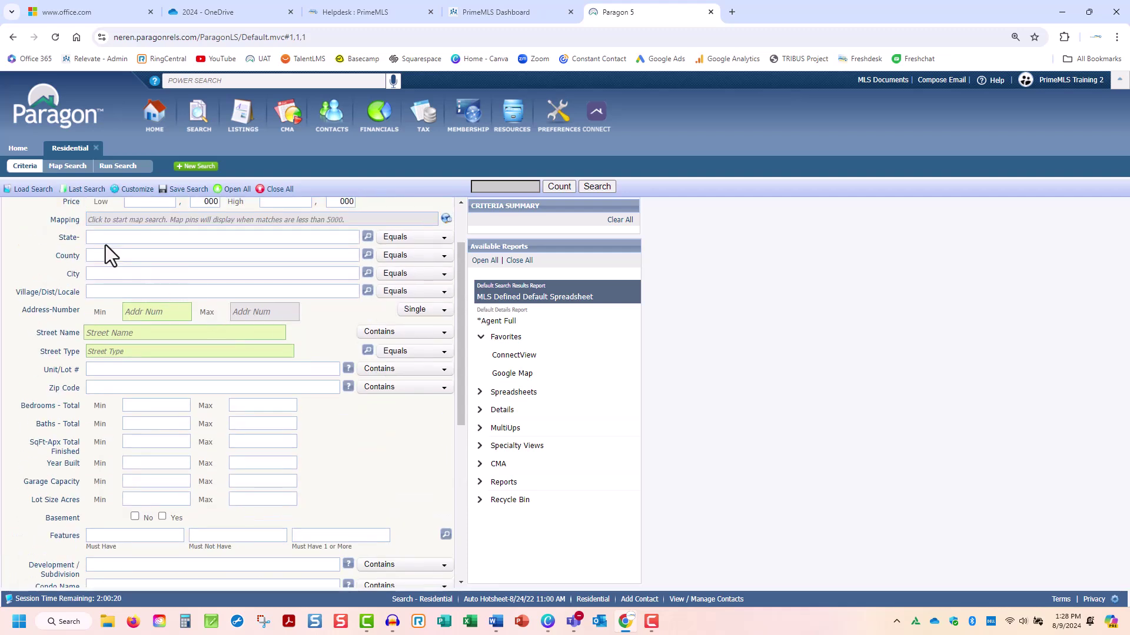
{"action": "left_click", "coordinate": [101, 259]}
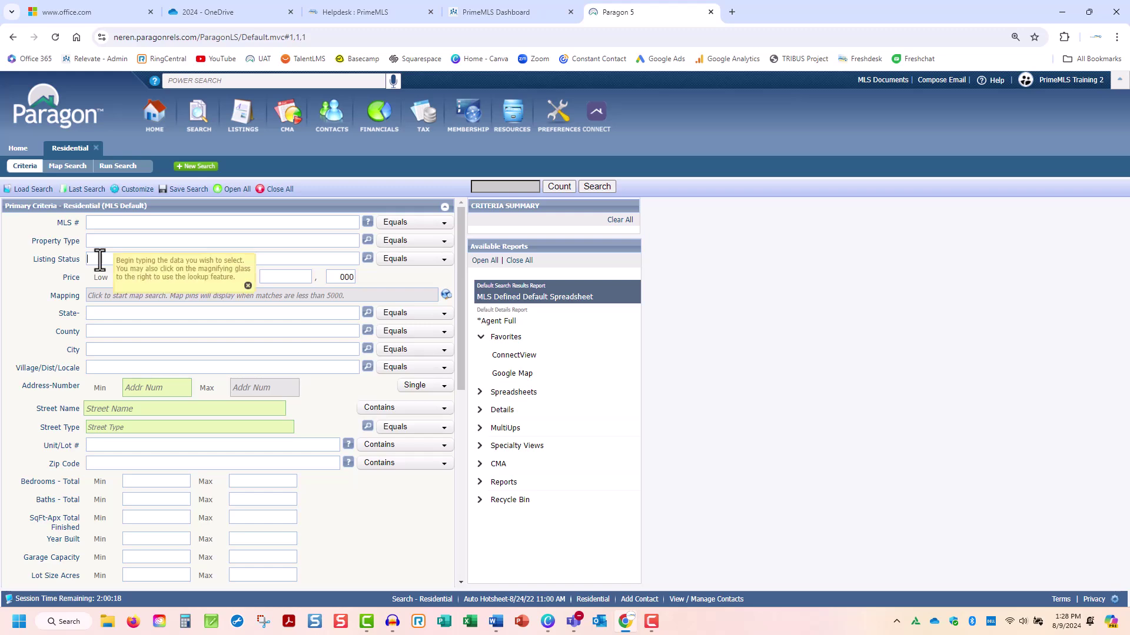
{"action": "type", "text": "ac"}
{"action": "left_click", "coordinate": [106, 275]}
Step: Add ST58 - Split Level, CO2 - Central AC and CO3 - Mini Split to the Must Have features
{"action": "scroll", "coordinate": [123, 364], "scroll_direction": "down", "scroll_amount": 6}
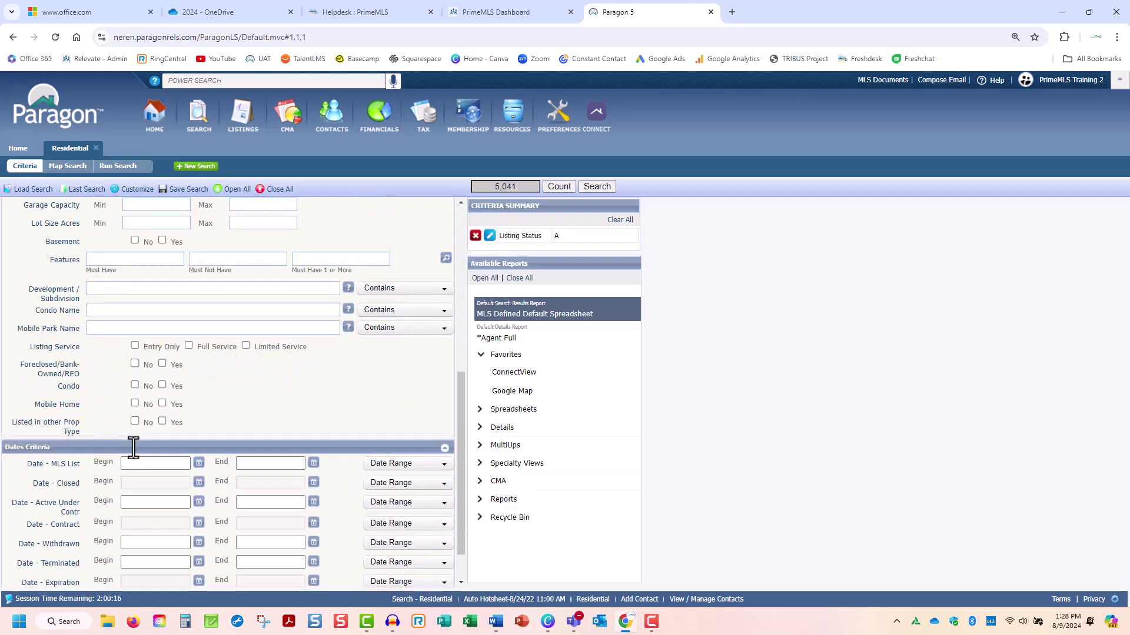
{"action": "scroll", "coordinate": [113, 309], "scroll_direction": "up", "scroll_amount": 3}
{"action": "left_click", "coordinate": [112, 379]}
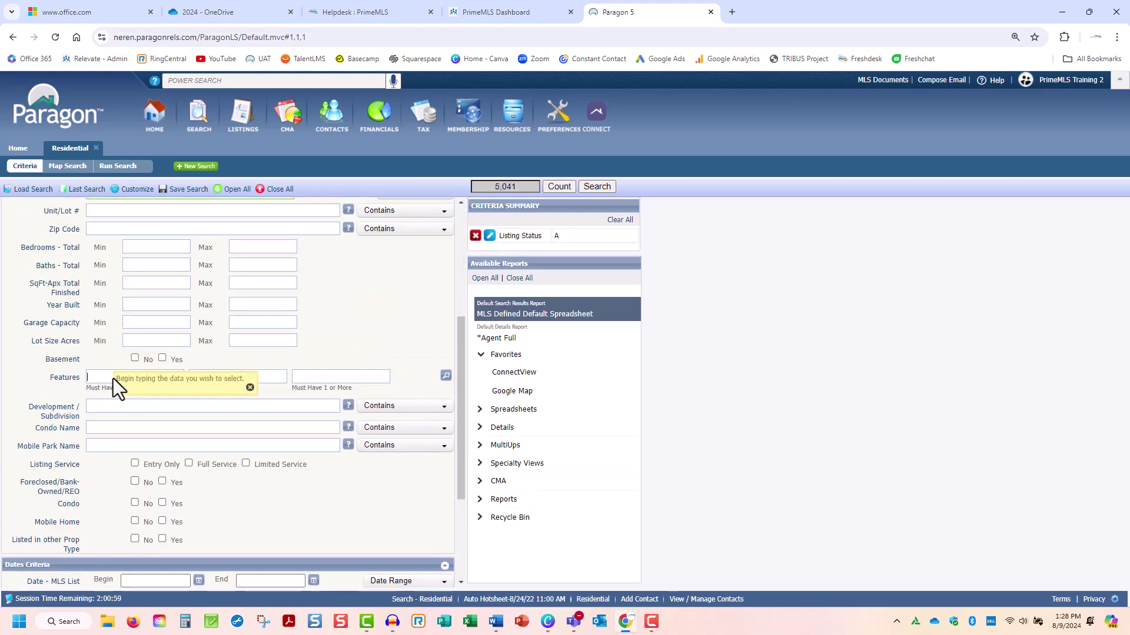
{"action": "type", "text": "split"}
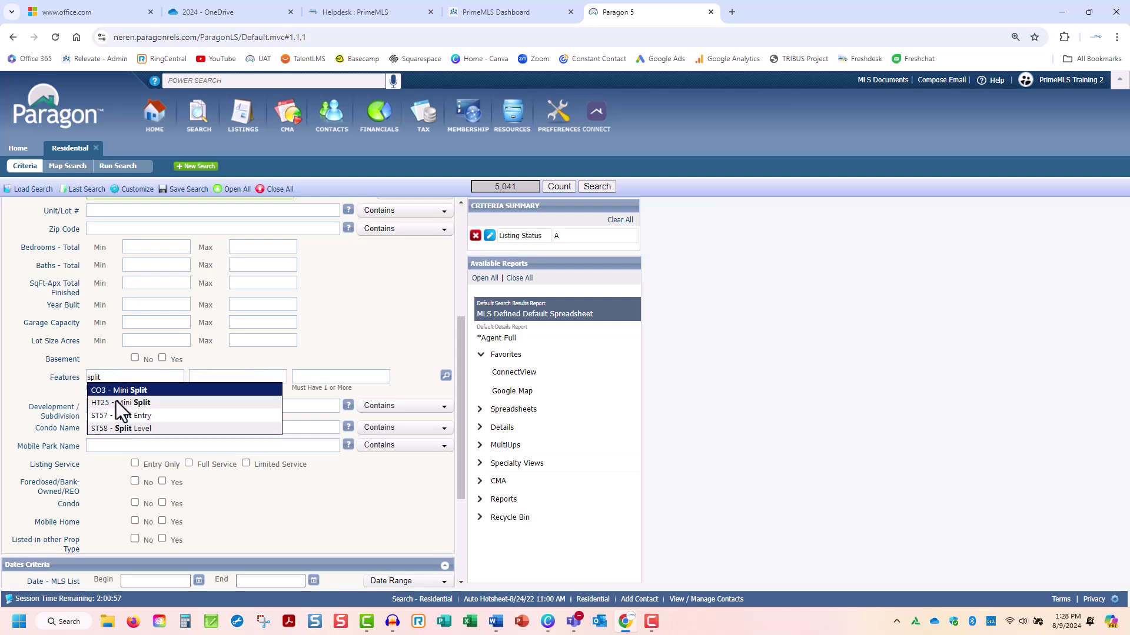
{"action": "left_click", "coordinate": [118, 427]}
{"action": "type", "text": "cent"}
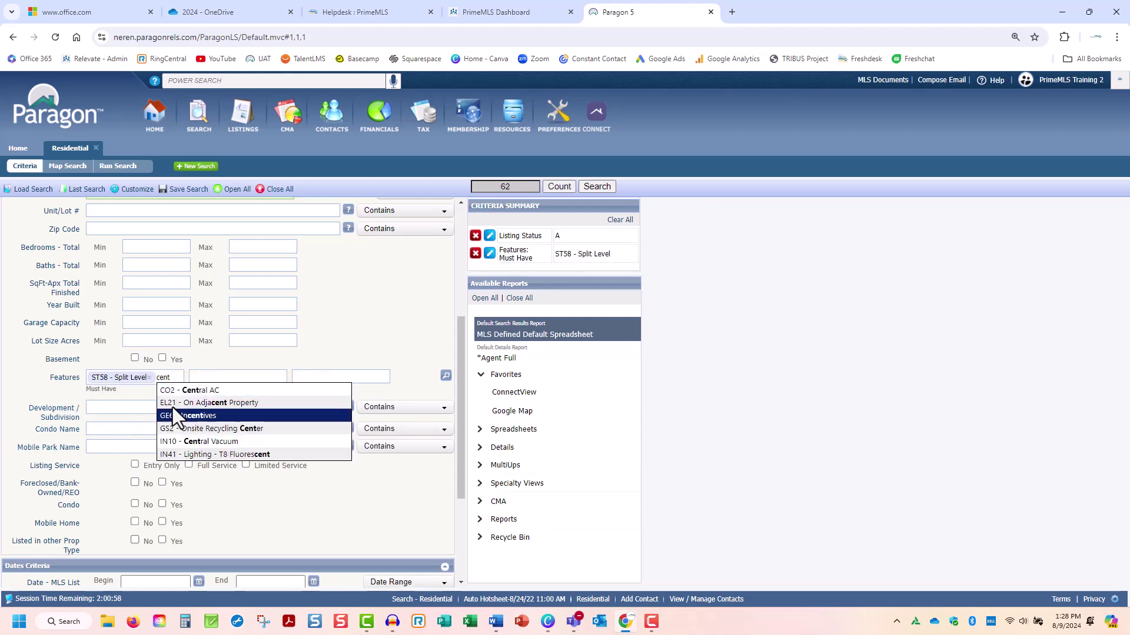
{"action": "left_click", "coordinate": [200, 389]}
{"action": "type", "text": "mini"}
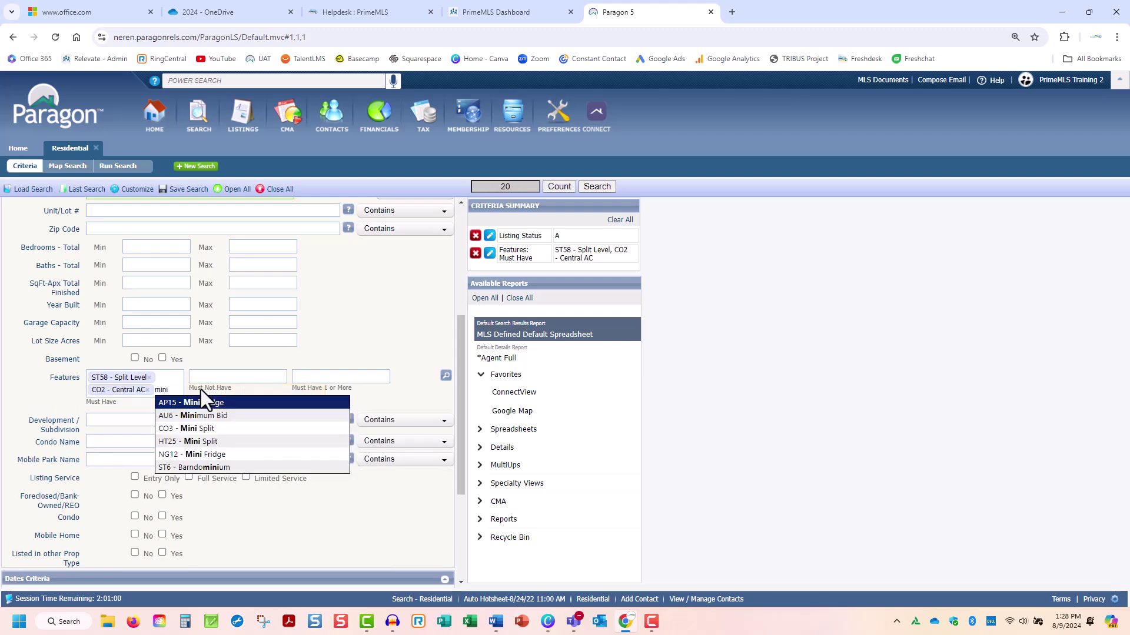
{"action": "left_click", "coordinate": [203, 427]}
{"action": "left_click", "coordinate": [412, 404]}
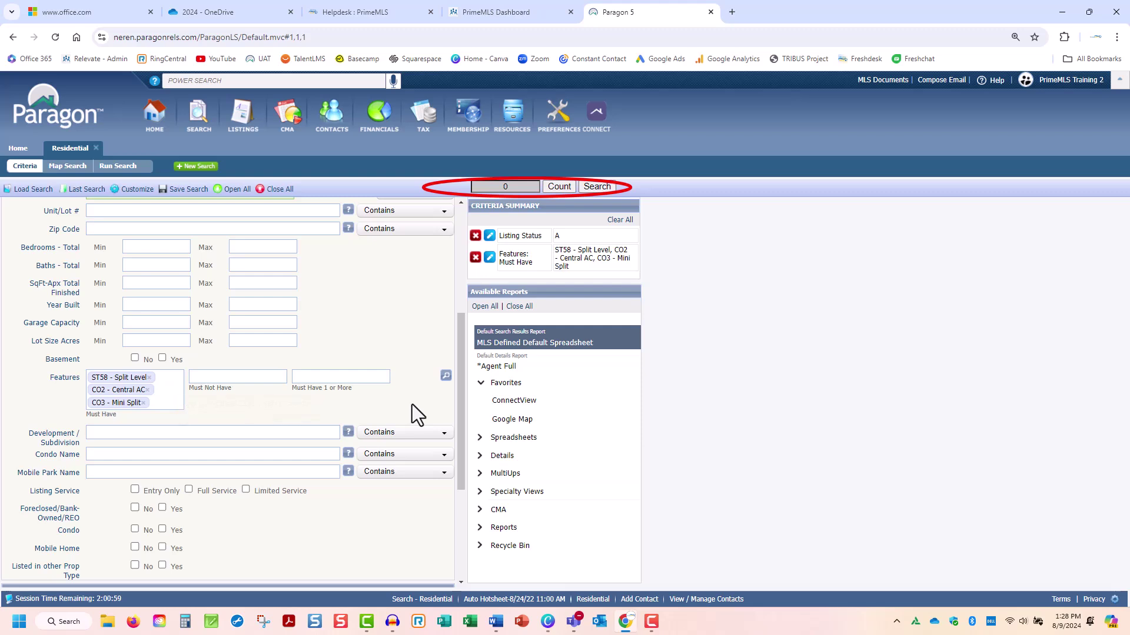
Step: Add ST58 - Split Level to the Must Have 1 or More features
{"action": "left_click", "coordinate": [338, 376]}
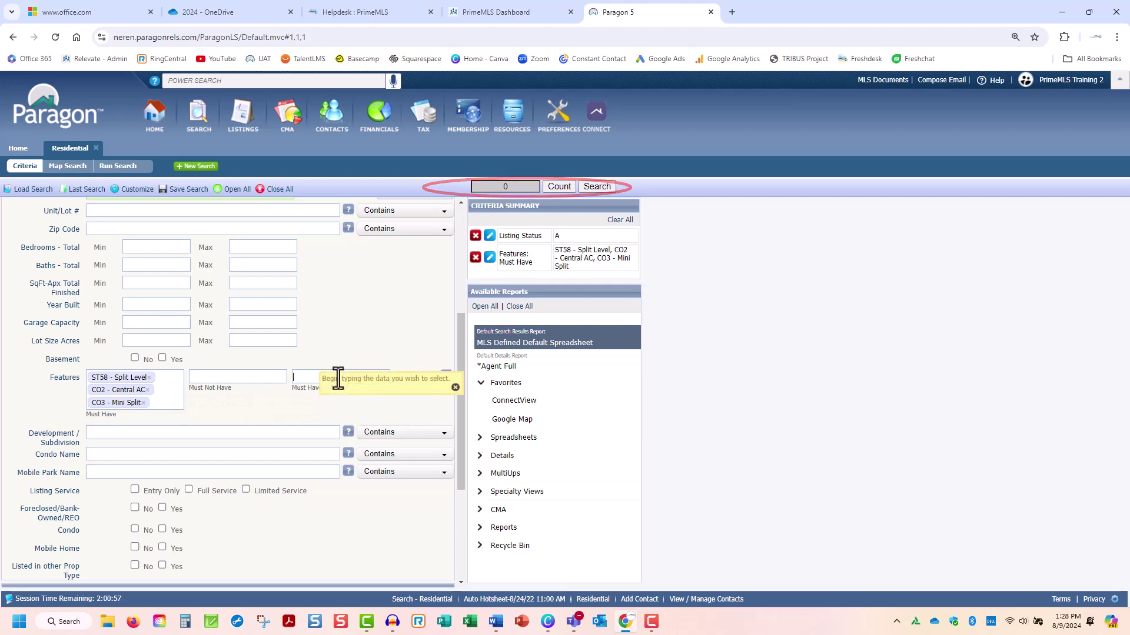
{"action": "type", "text": "split"}
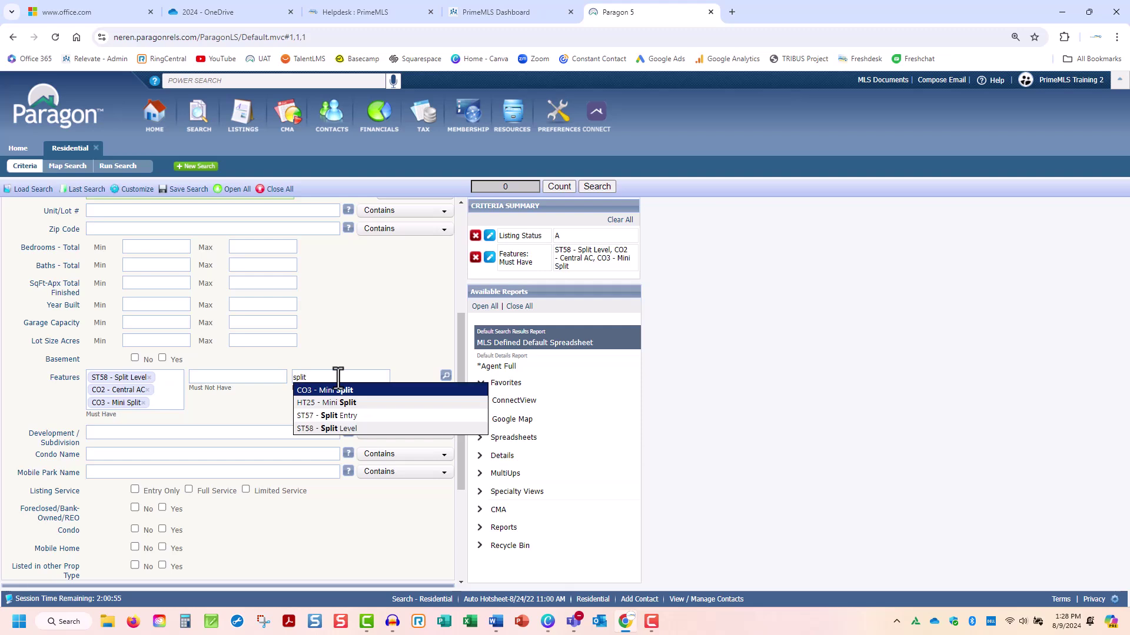
{"action": "key", "text": "Down"}
{"action": "key", "text": "Down"}
{"action": "key", "text": "Down"}
{"action": "key", "text": "Return"}
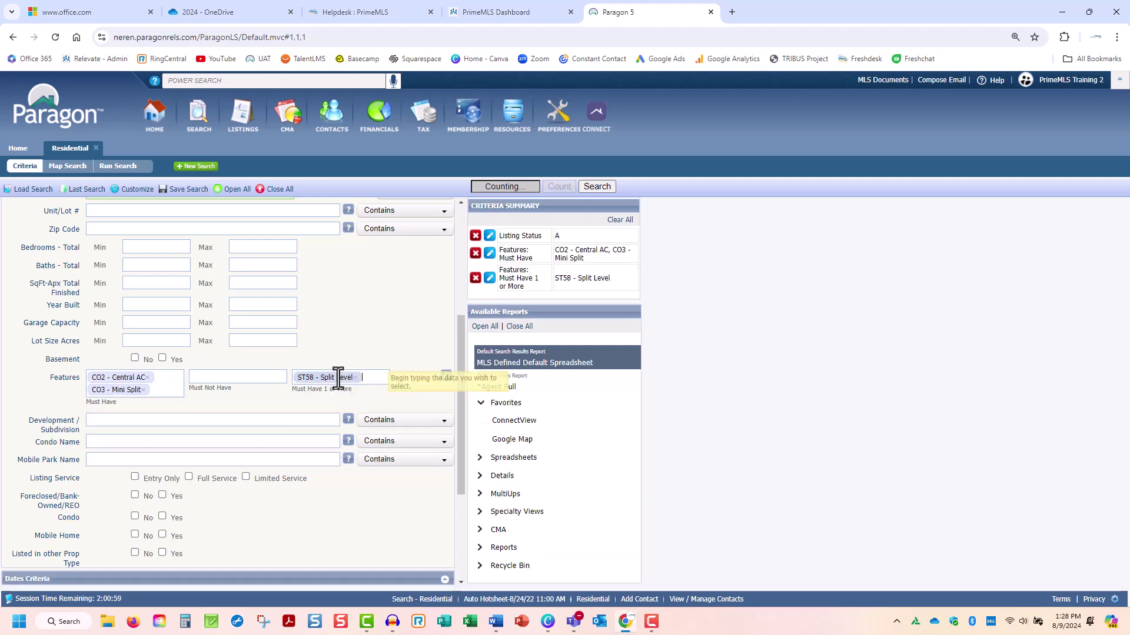
Step: Add CO2 - Central AC and CO3 - Mini Split to the Must Have 1 or More features
{"action": "type", "text": "central"}
{"action": "key", "text": "Return"}
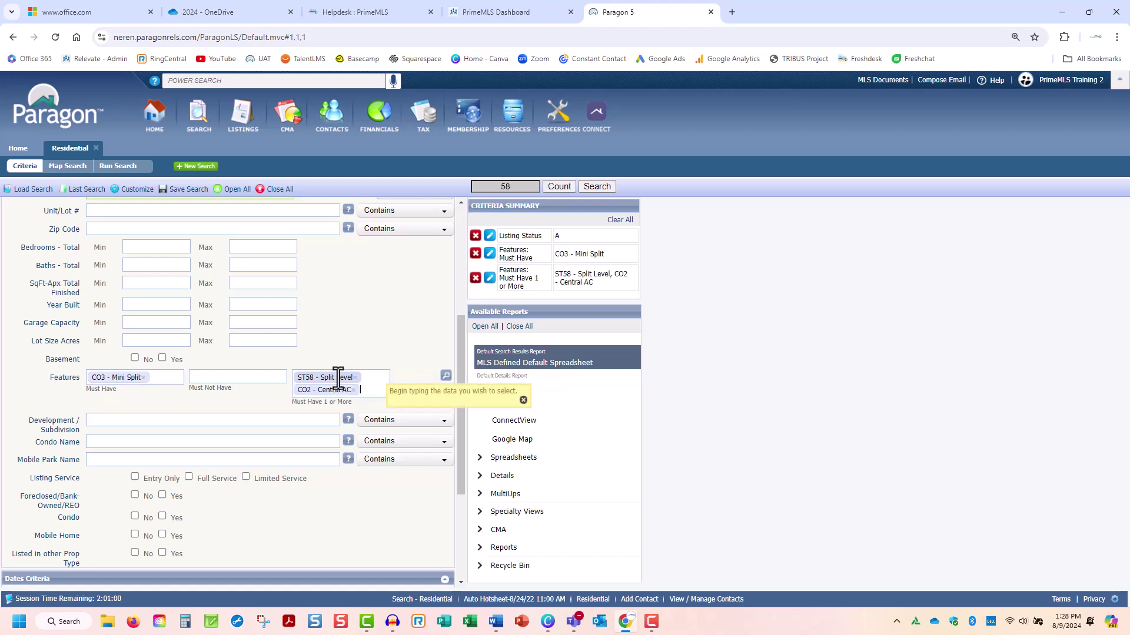
{"action": "type", "text": "mini"}
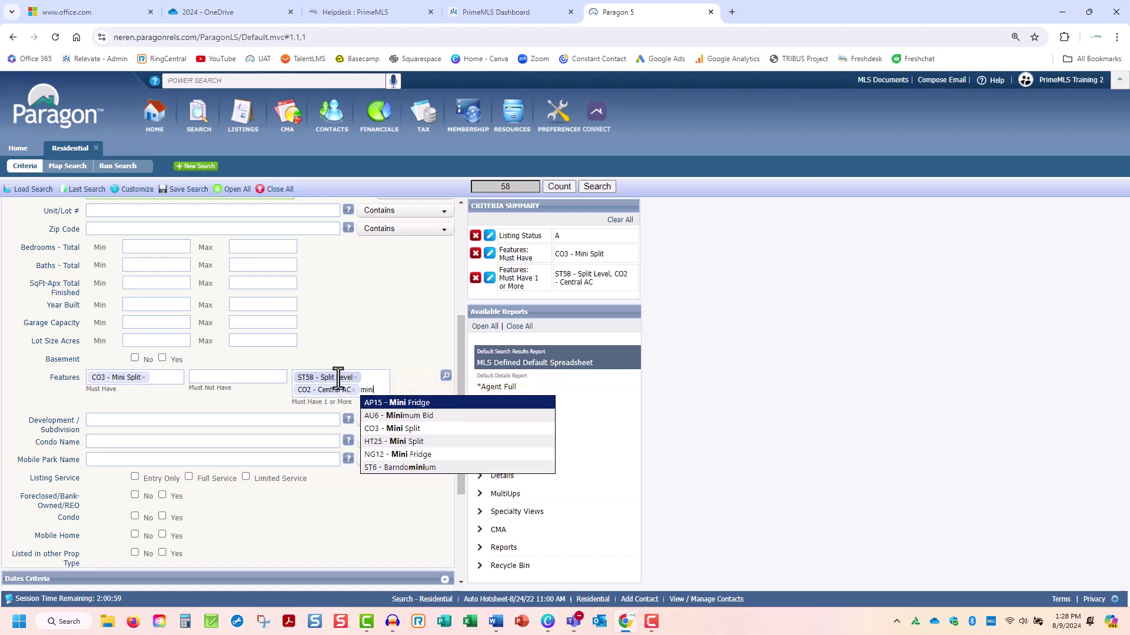
{"action": "key", "text": "Down"}
{"action": "key", "text": "Down"}
{"action": "key", "text": "Return"}
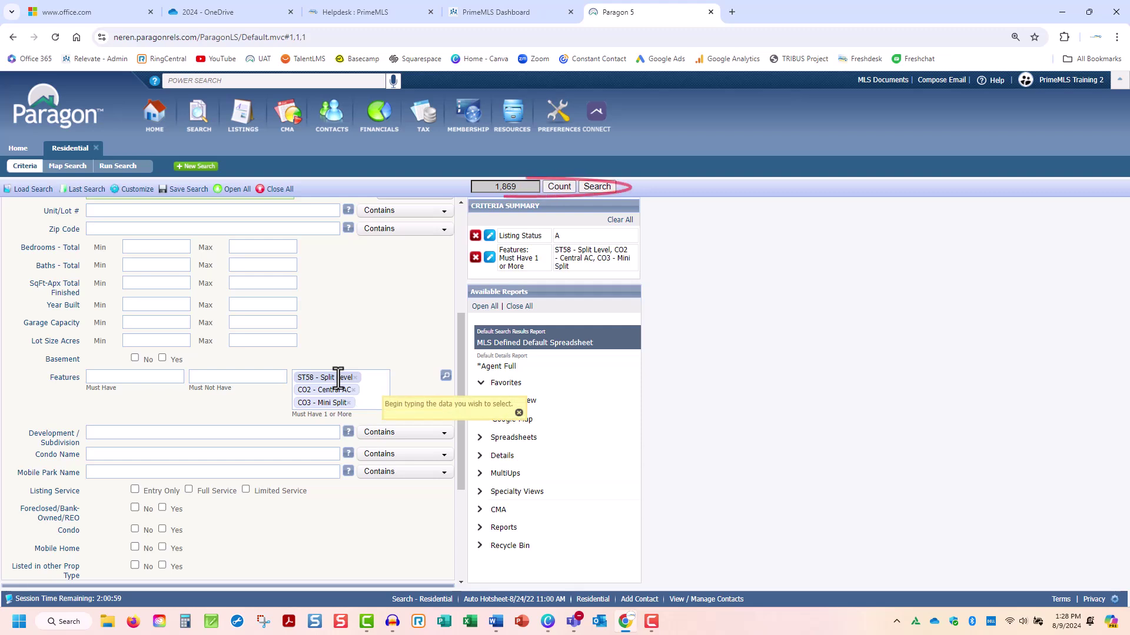
{"action": "left_click", "coordinate": [378, 328]}
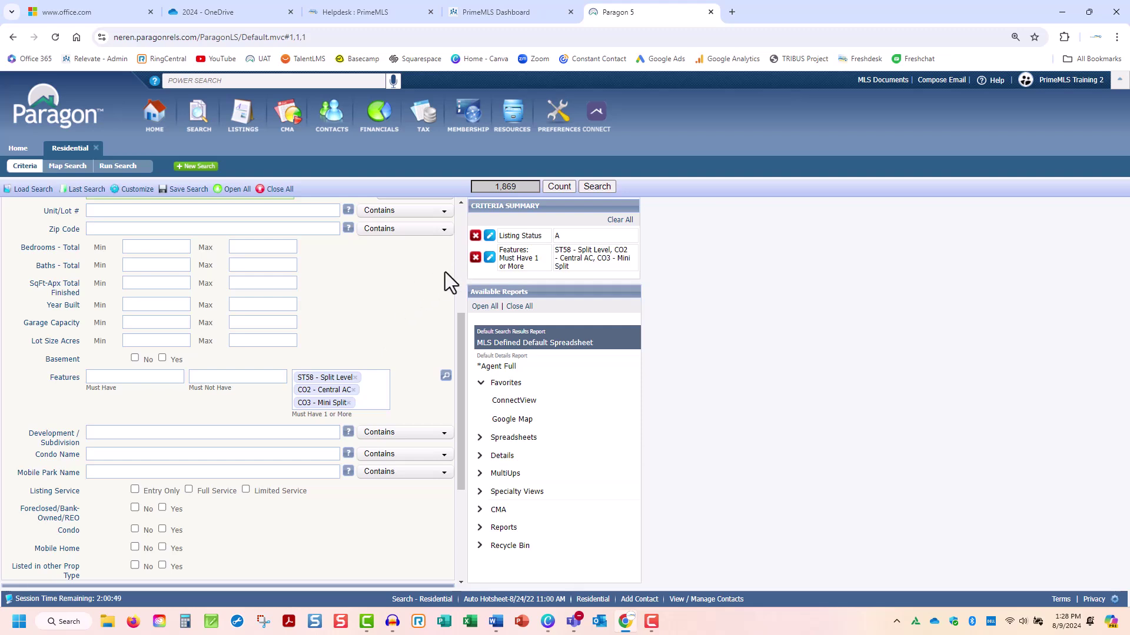
Step: Exclude RC2 - 55 and Over and the feature matching 62 through the Must Not Have features
{"action": "left_click", "coordinate": [249, 378]}
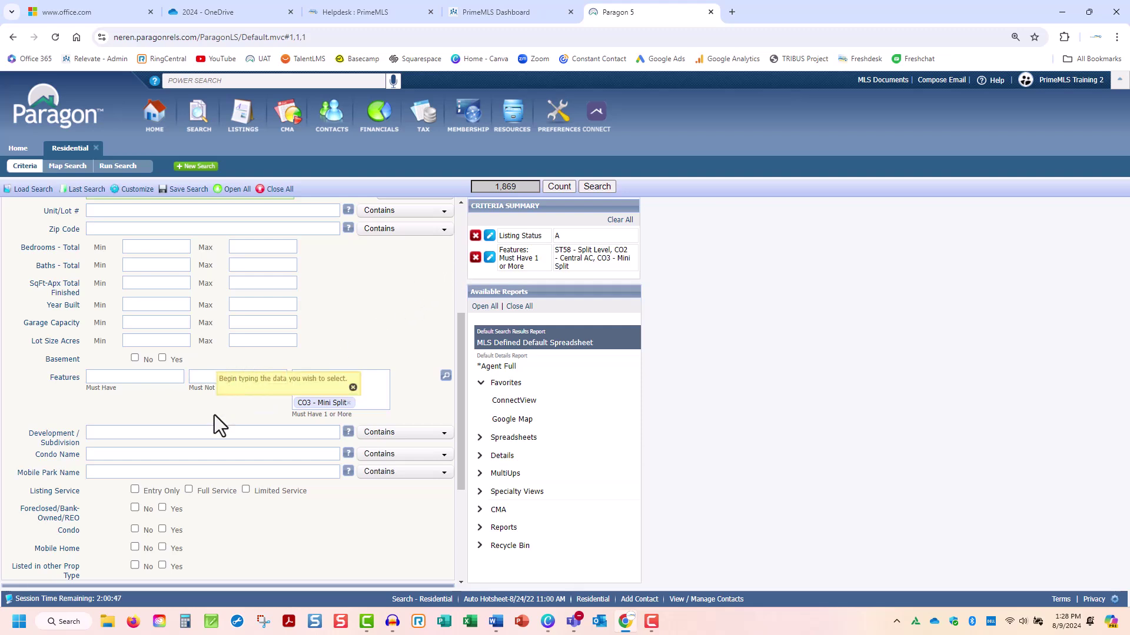
{"action": "type", "text": "55"}
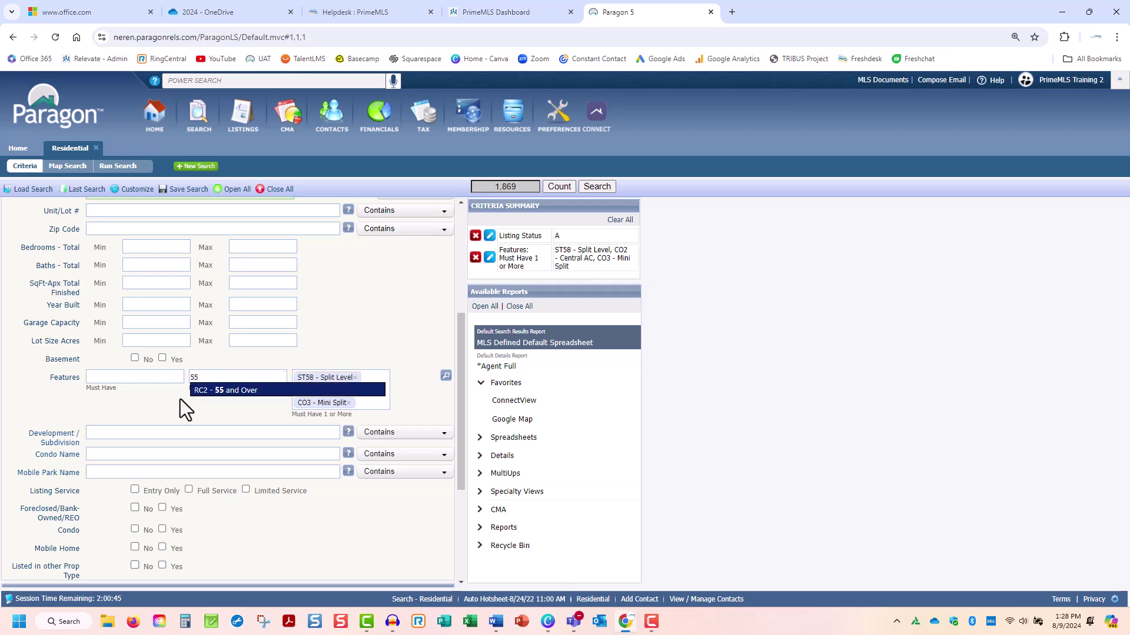
{"action": "left_click", "coordinate": [230, 394]}
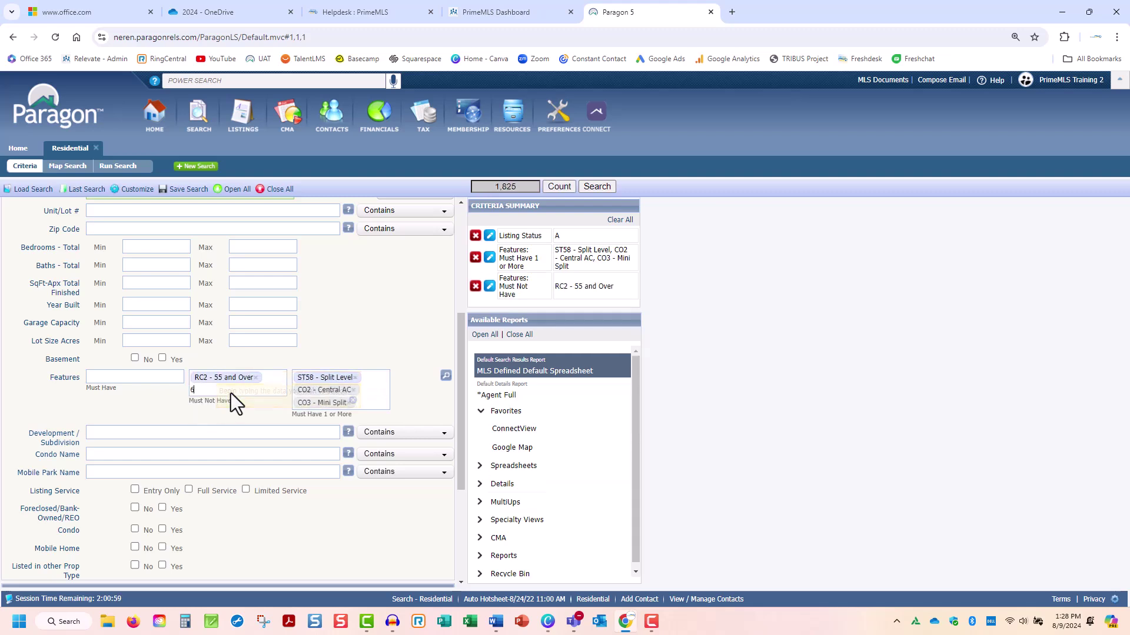
{"action": "type", "text": "62"}
{"action": "left_click", "coordinate": [223, 407]}
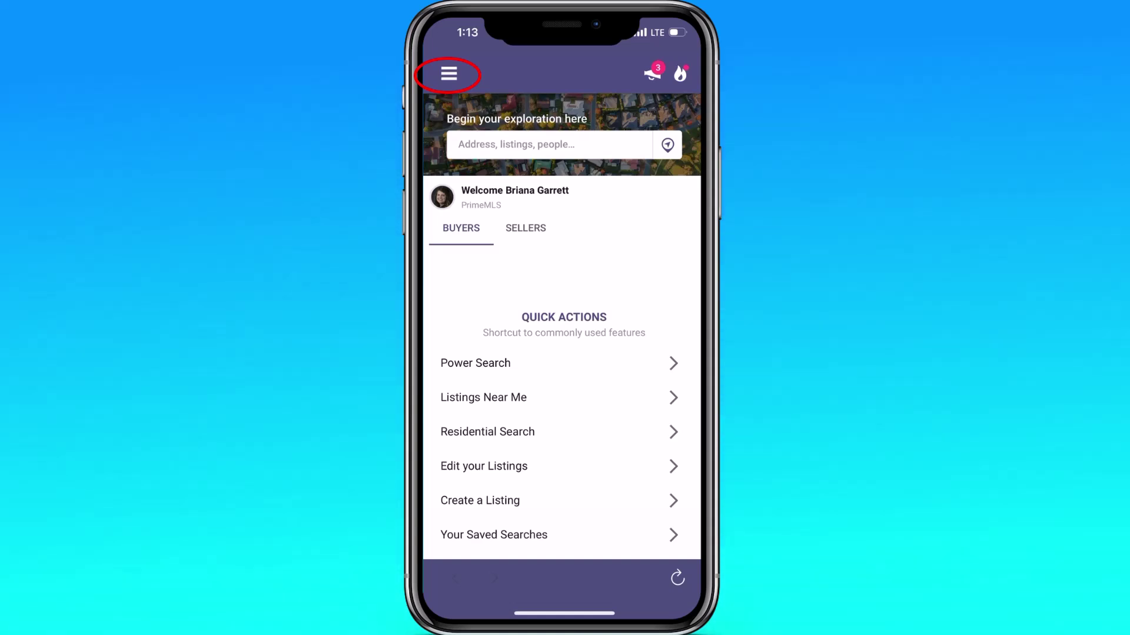
Step: Switch to the MLS mobile app and open the Residential property search at its Features criteria
{"action": "left_click", "coordinate": [487, 165]}
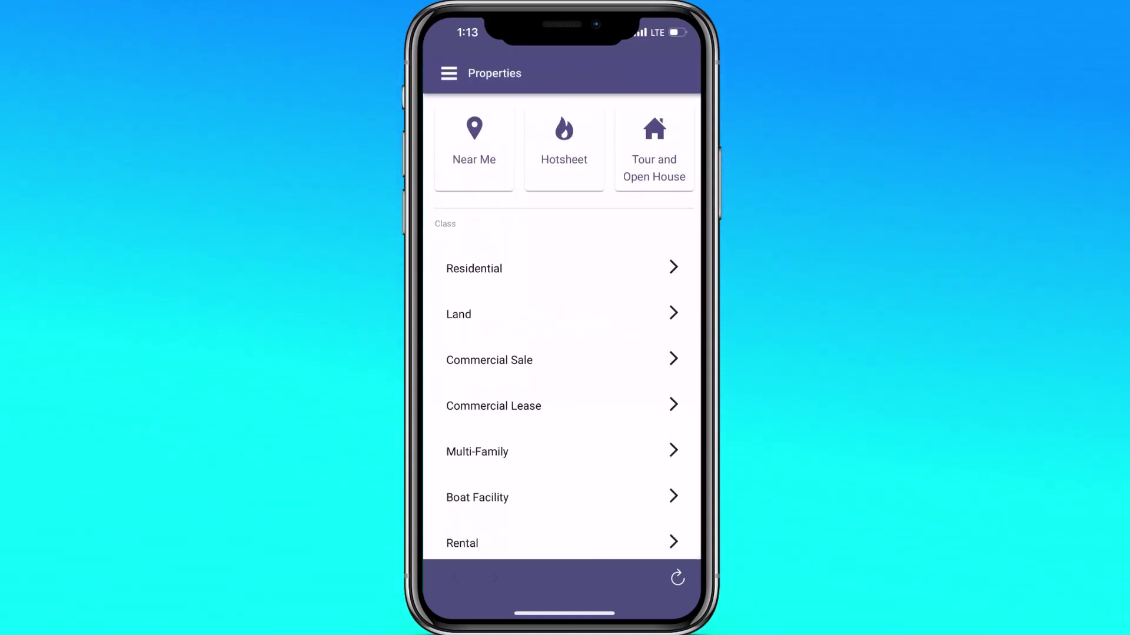
{"action": "left_click", "coordinate": [475, 268]}
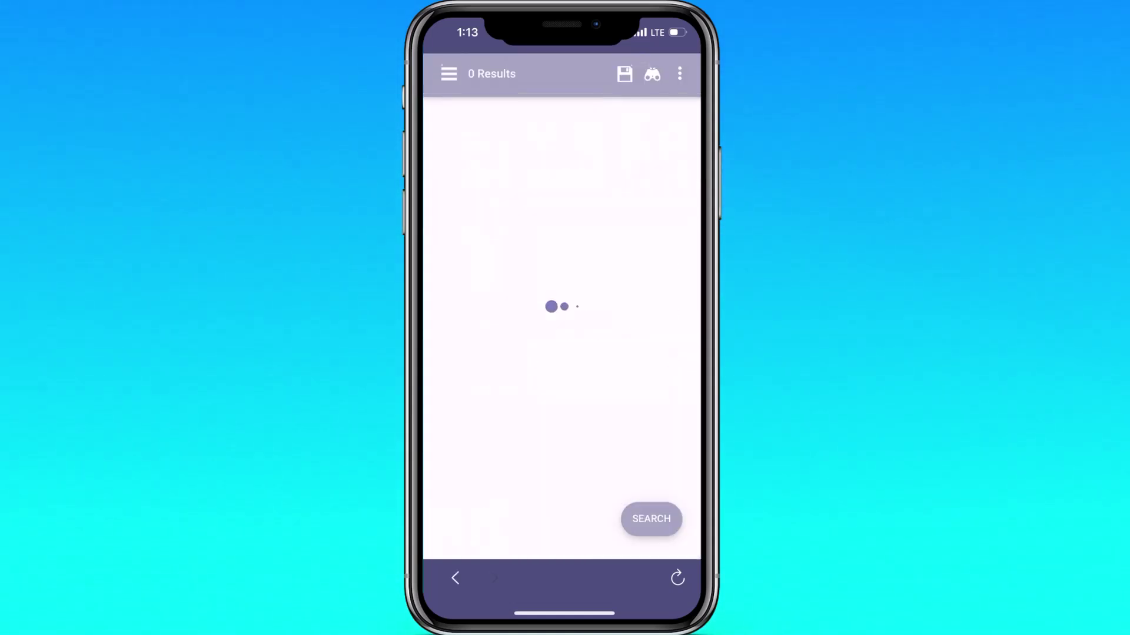
{"action": "scroll", "coordinate": [558, 330], "scroll_direction": "down", "scroll_amount": 20}
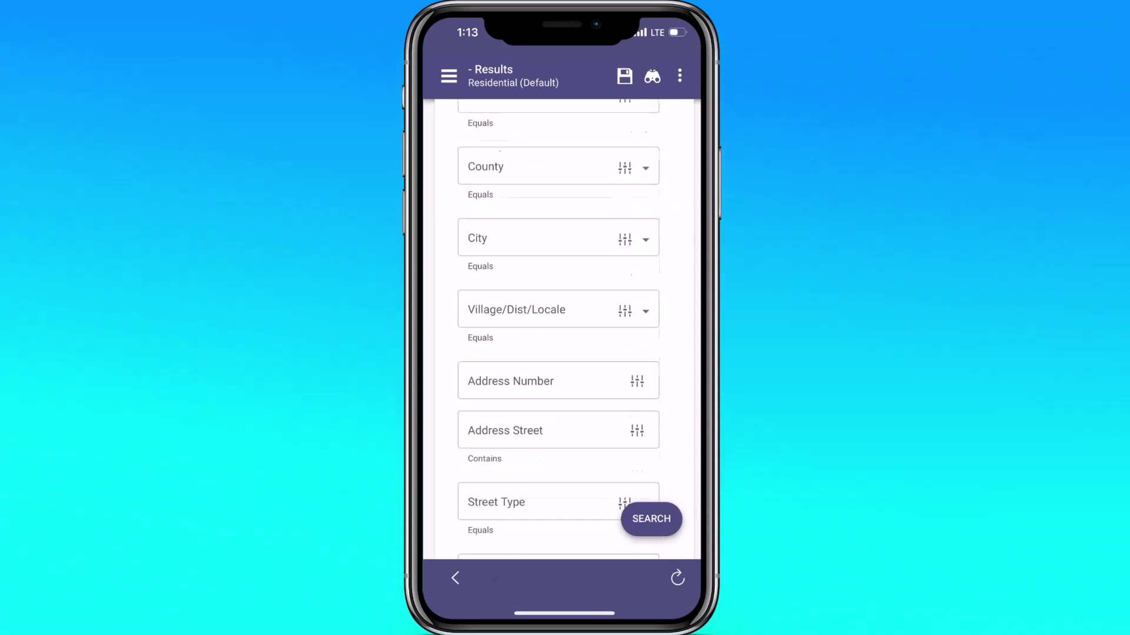
{"action": "scroll", "coordinate": [559, 329], "scroll_direction": "down", "scroll_amount": 10}
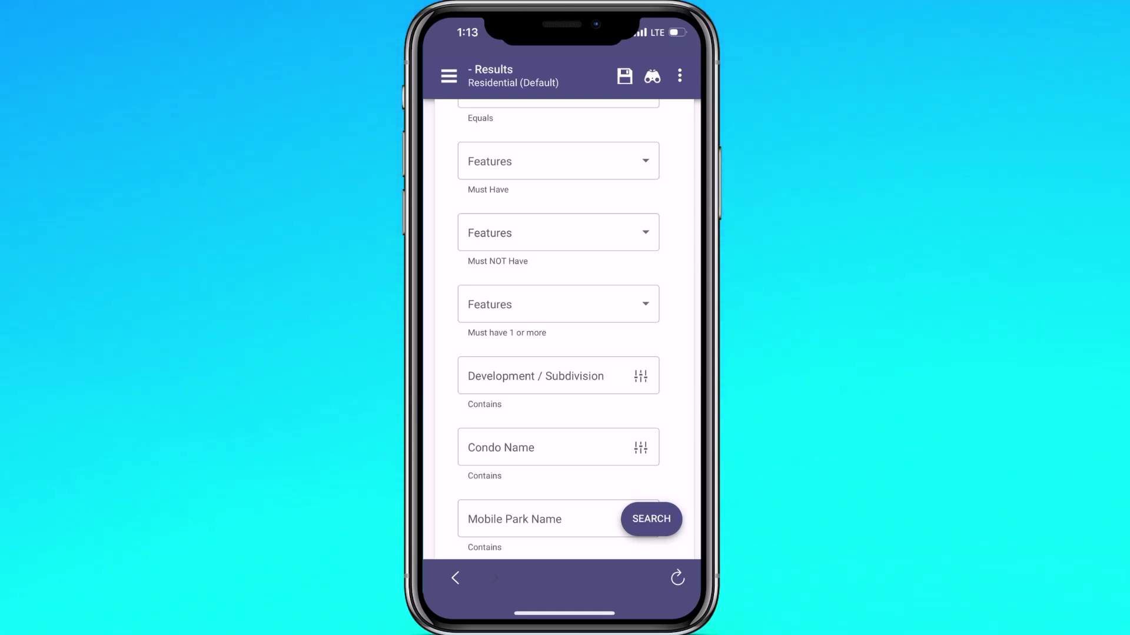
Step: Look through the AP - Appliances options in the Must Have features list and search the list for Mini
{"action": "left_click", "coordinate": [559, 160]}
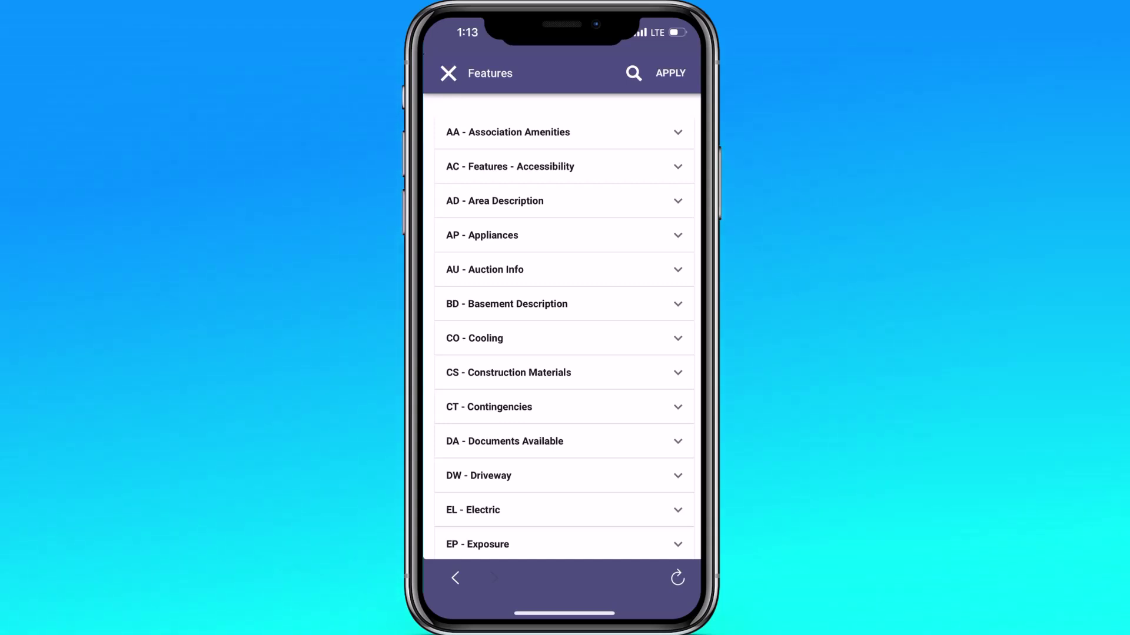
{"action": "left_click", "coordinate": [493, 235]}
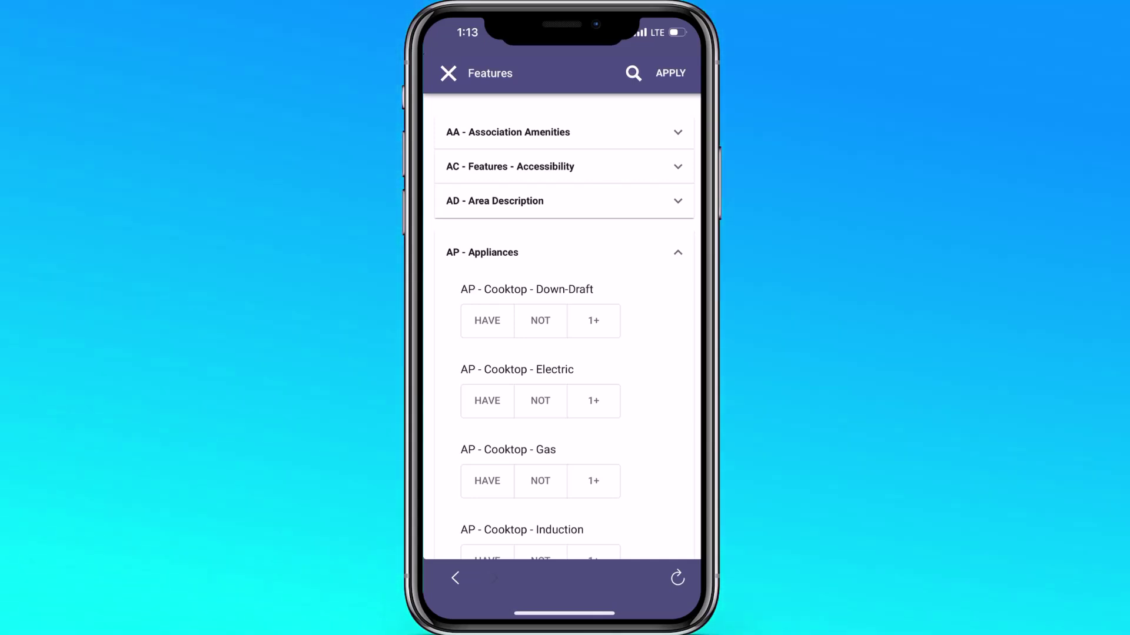
{"action": "left_click", "coordinate": [634, 73]}
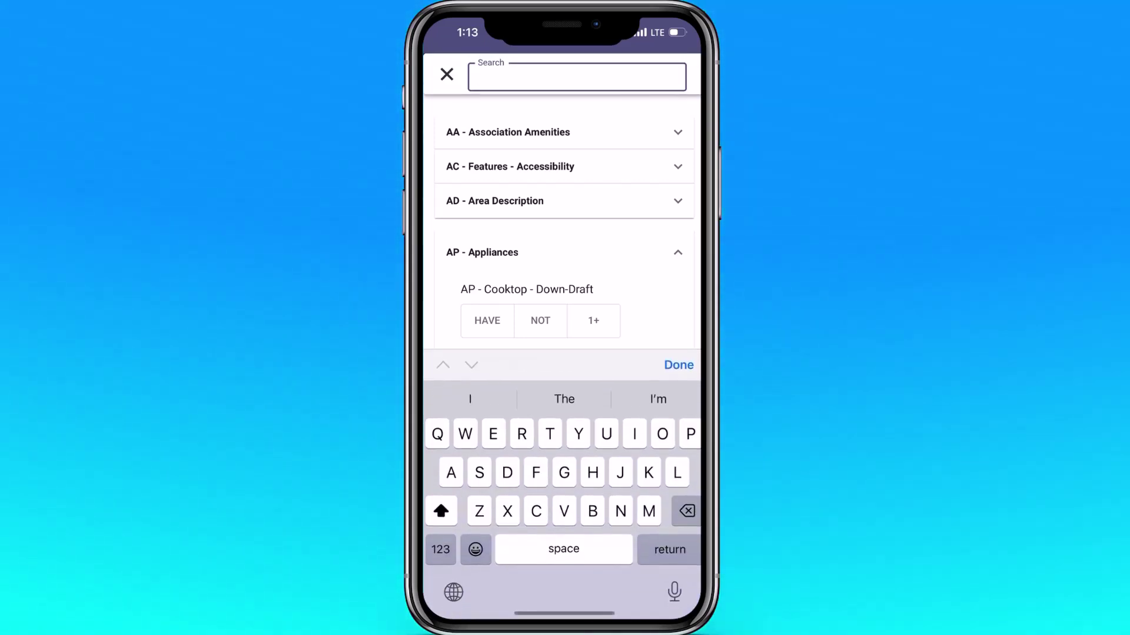
{"action": "type", "text": "Mini"}
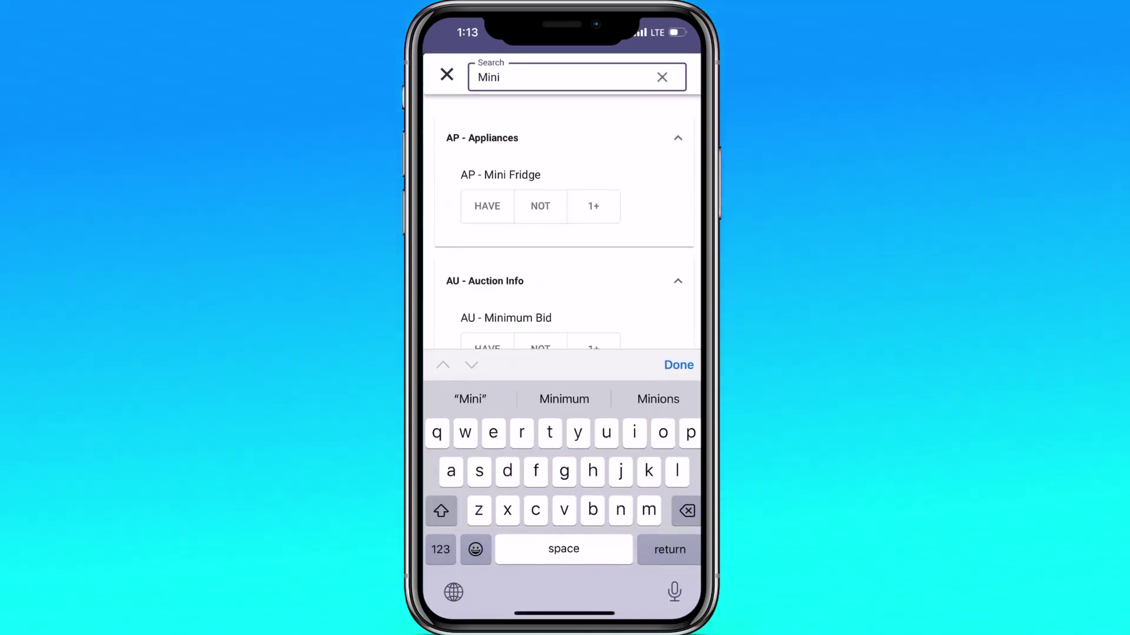
{"action": "left_click", "coordinate": [678, 365]}
{"action": "left_click", "coordinate": [447, 74]}
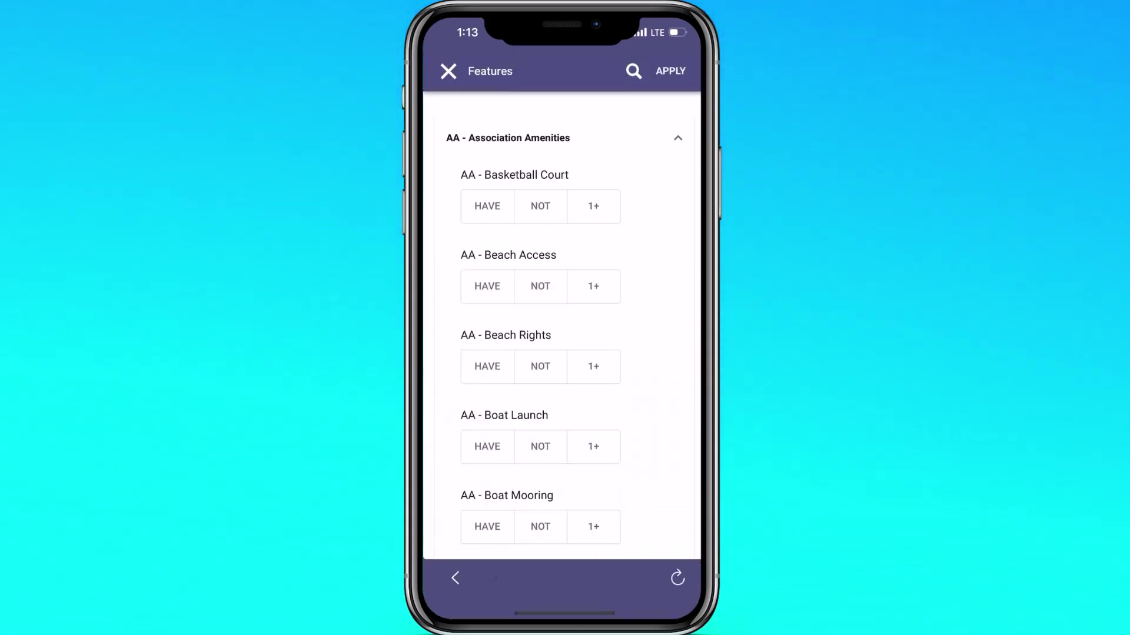
{"action": "left_click", "coordinate": [448, 68]}
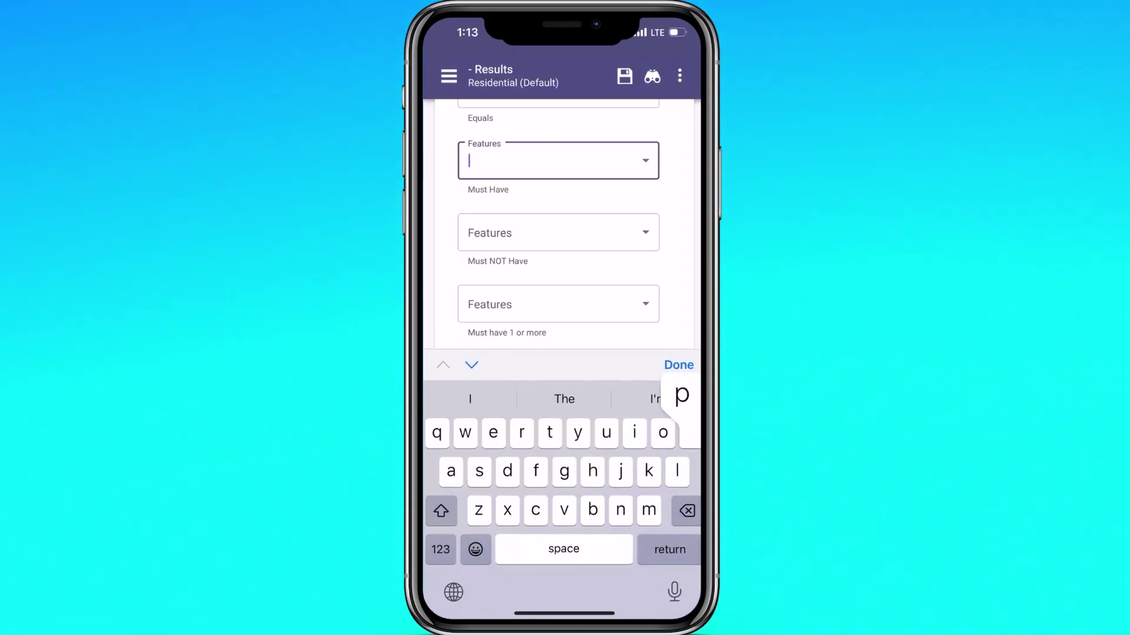
Step: Find features matching split and add CO - Mini Split to the Must Have features
{"action": "type", "text": "split"}
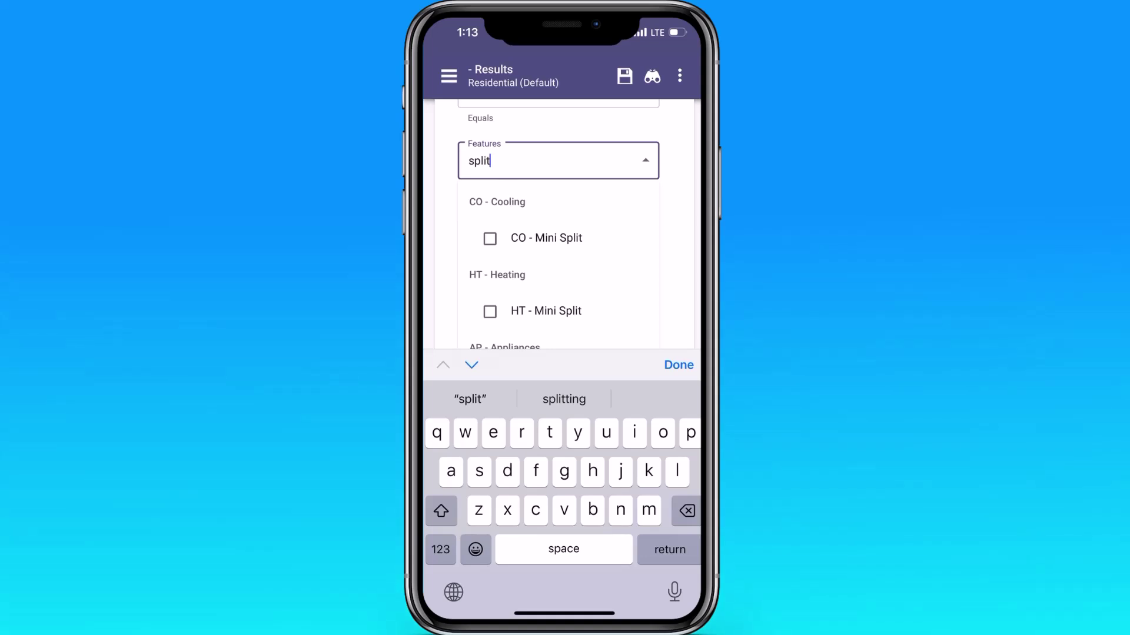
{"action": "left_click", "coordinate": [490, 238]}
{"action": "left_click", "coordinate": [679, 364]}
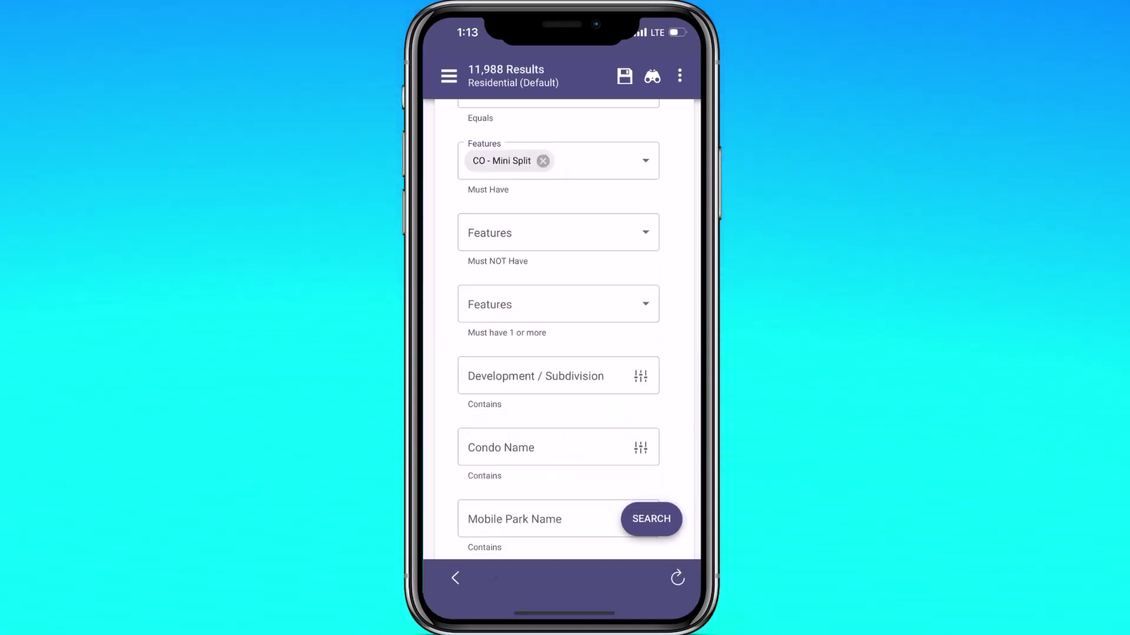